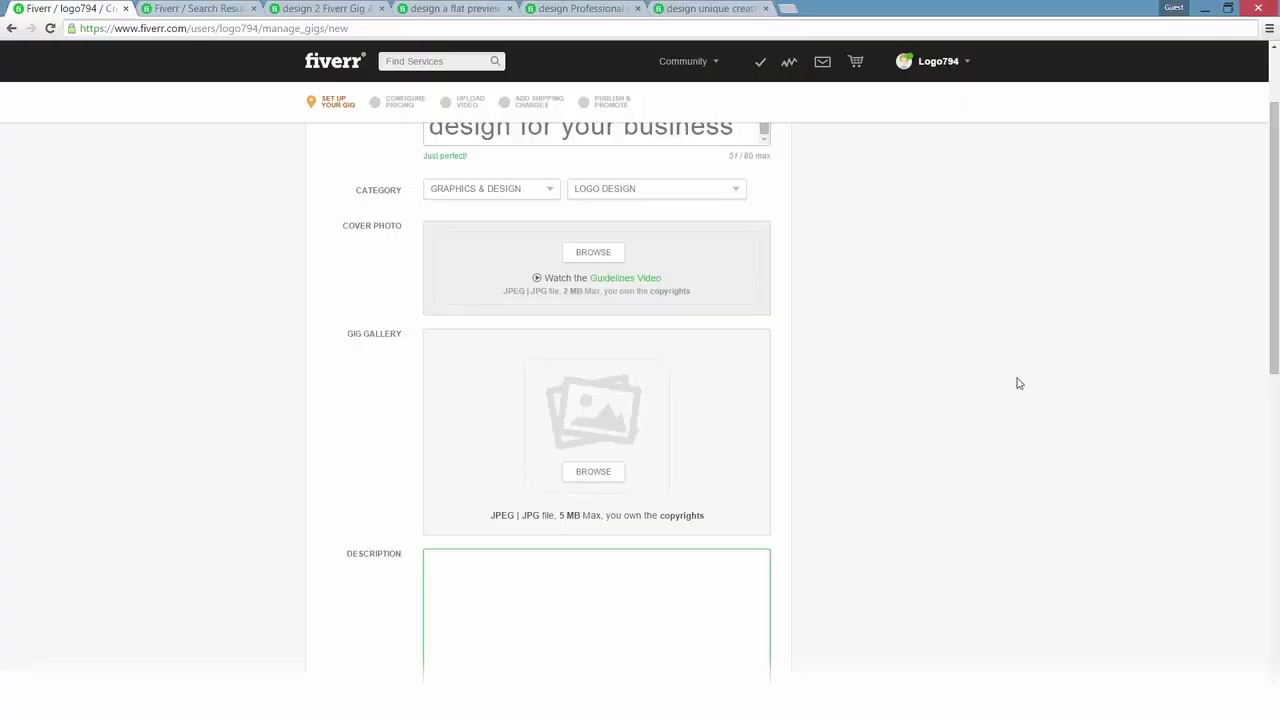
# Step: Skim the logo design search results, then go back to the Create a new Gig form
pyautogui.scroll(2, 1018, 383)
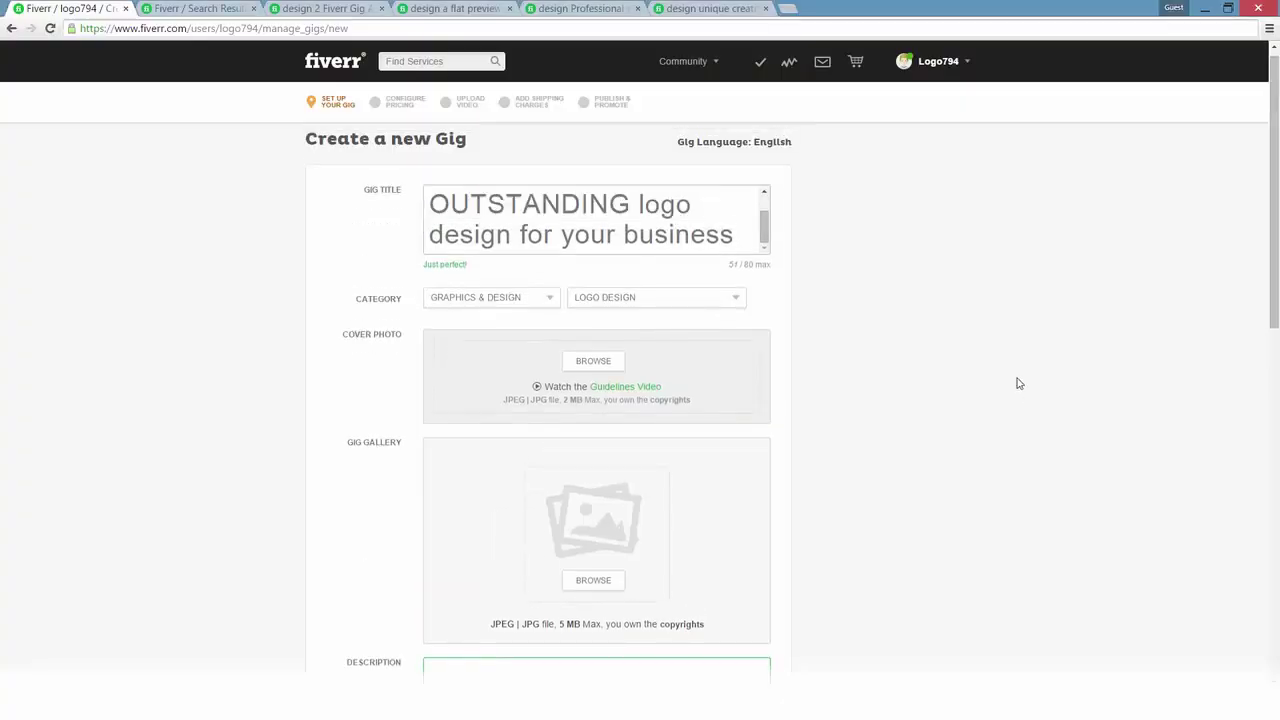
pyautogui.click(211, 7)
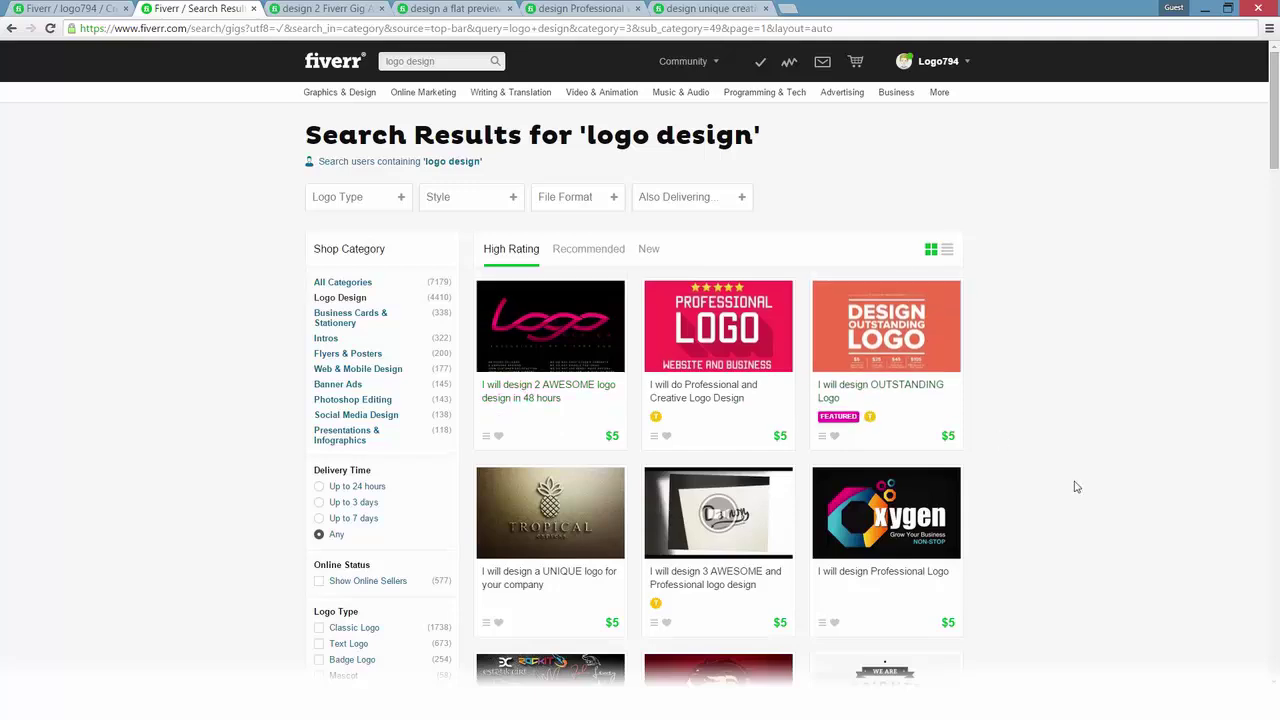
pyautogui.scroll(-4, 1076, 487)
pyautogui.scroll(4, 1076, 487)
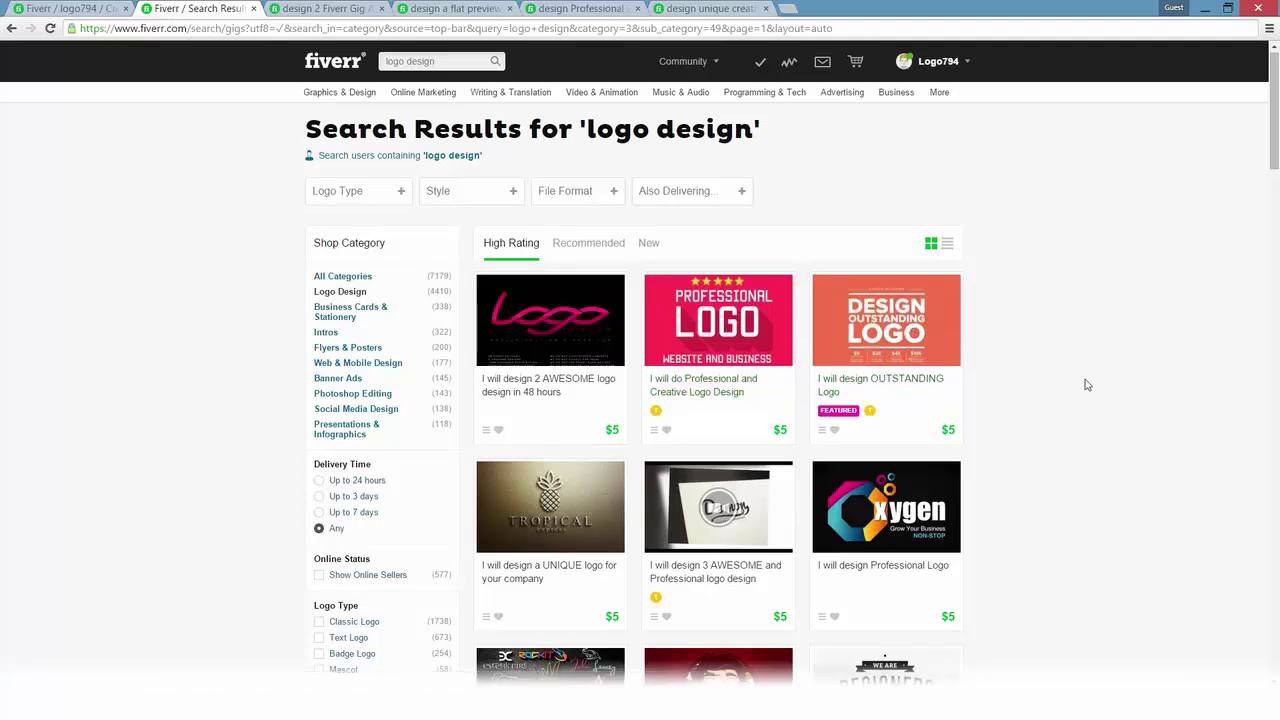
pyautogui.scroll(-4, 1087, 384)
pyautogui.scroll(5, 1087, 384)
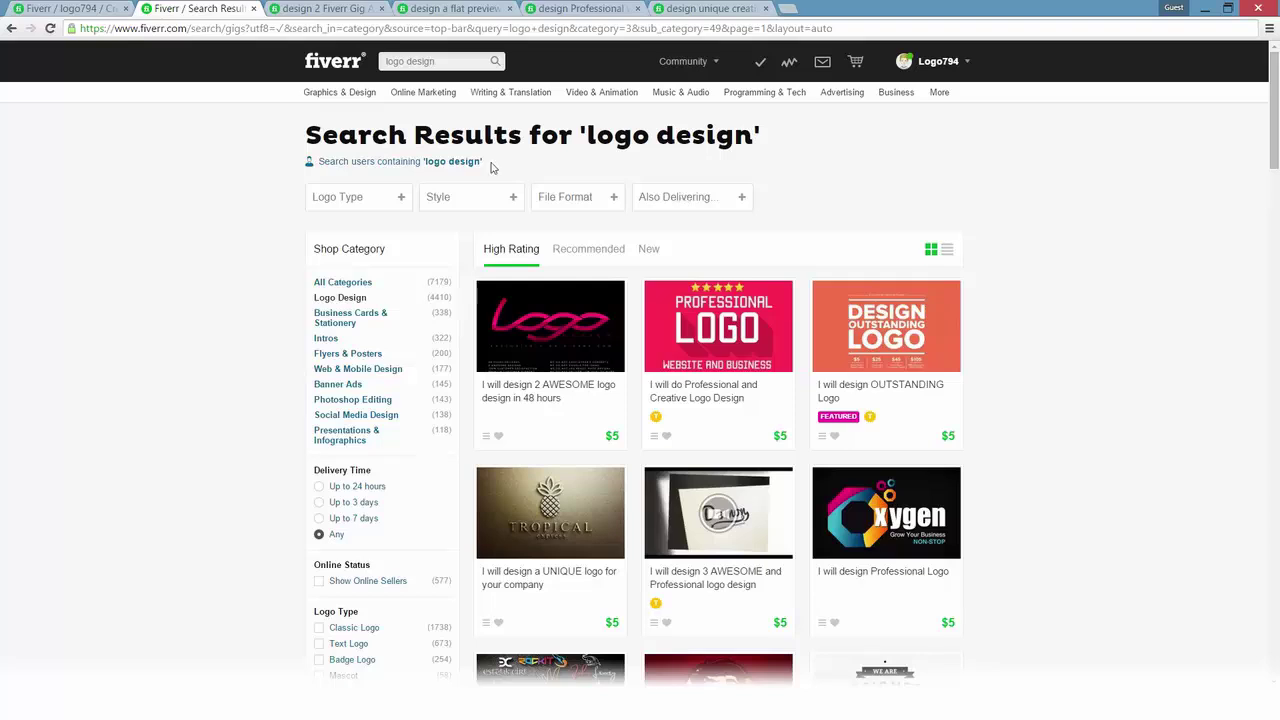
pyautogui.click(80, 8)
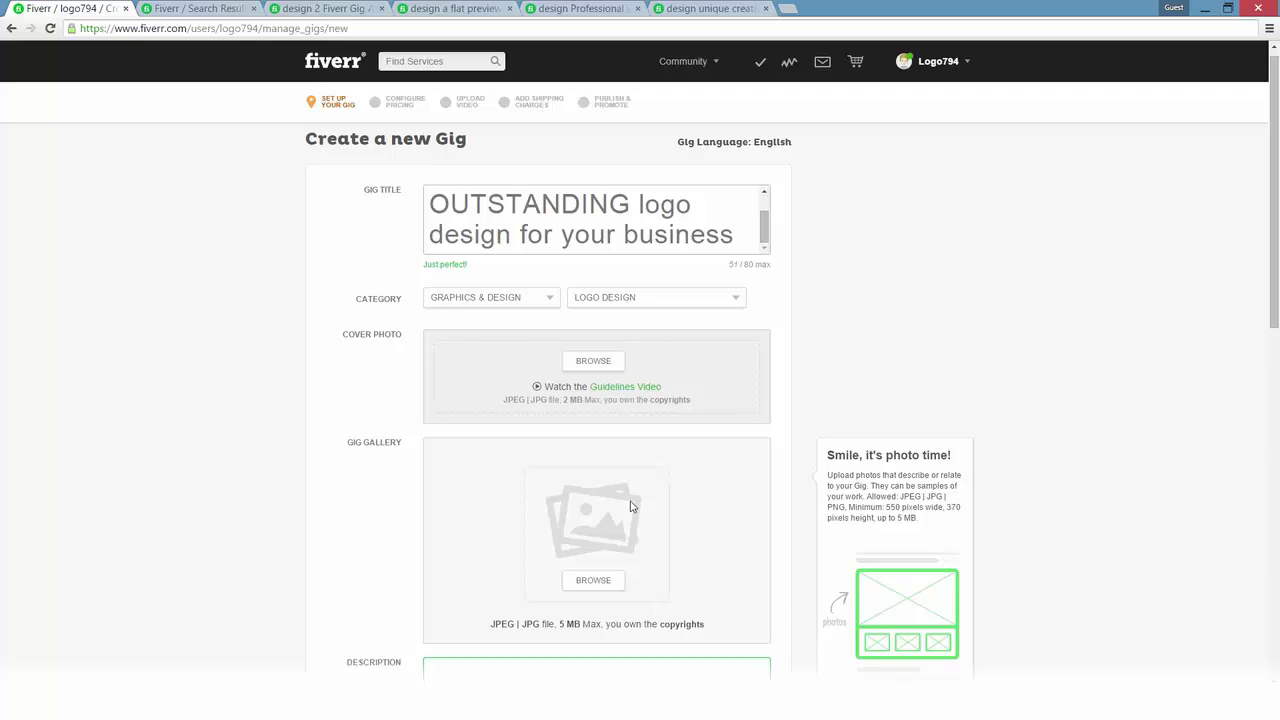
# Step: Flip through the gallery images of the Fiverr Gig Ads example gig
pyautogui.click(328, 8)
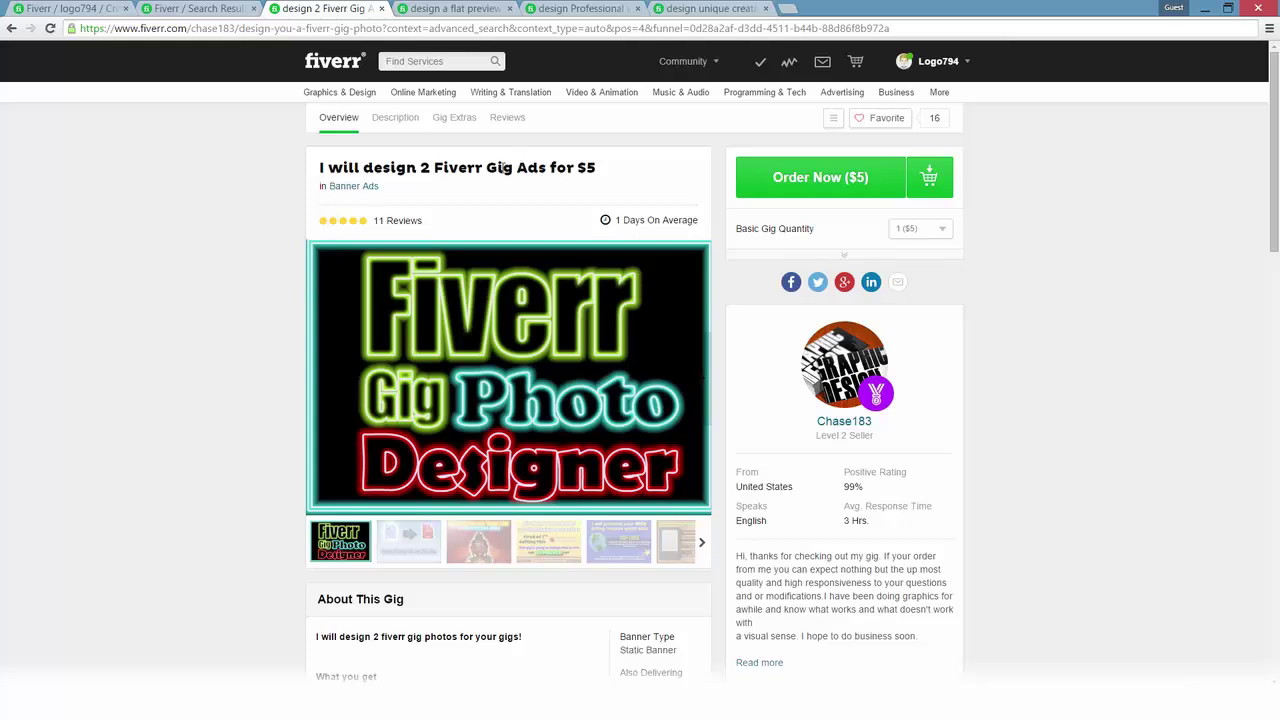
pyautogui.click(624, 547)
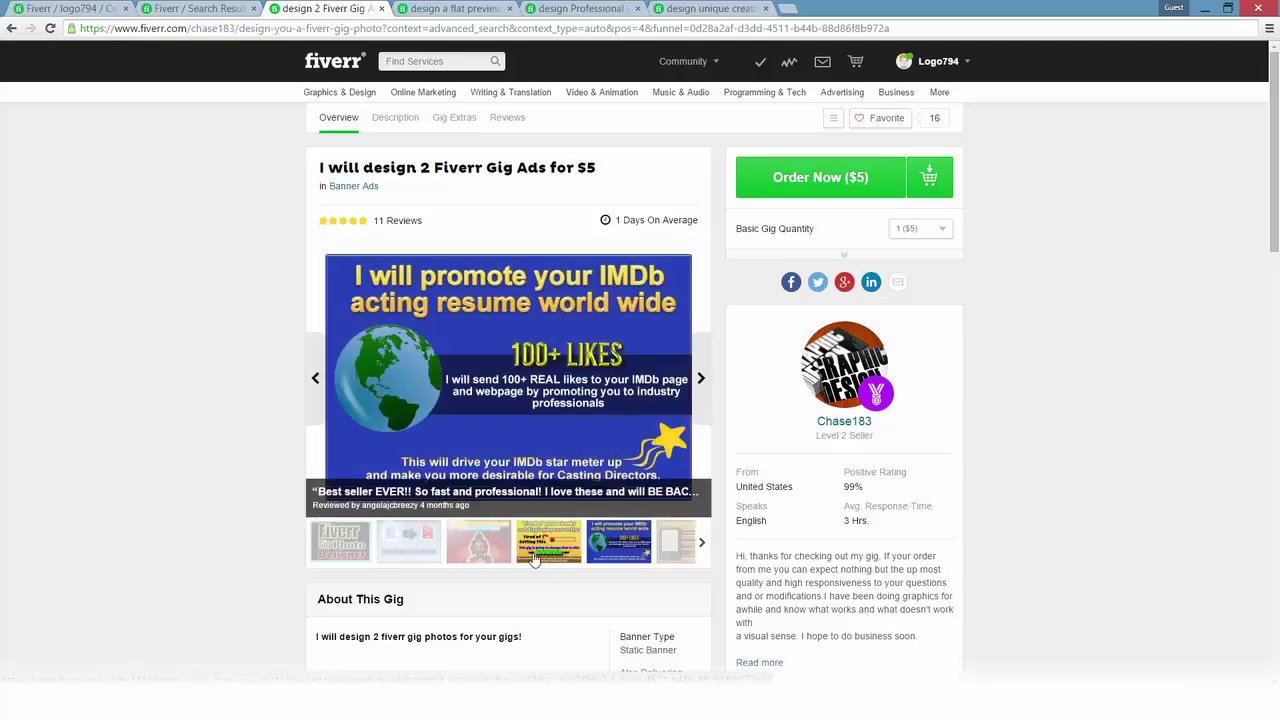
pyautogui.click(548, 542)
pyautogui.click(340, 541)
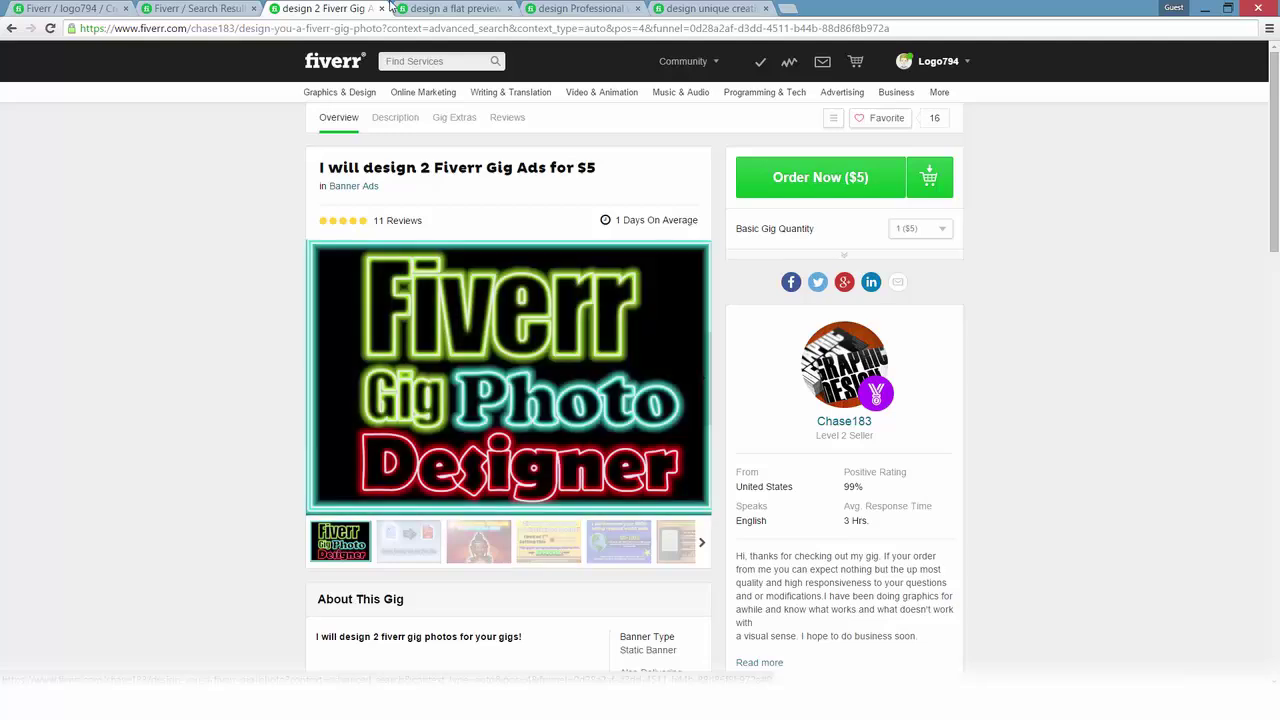
# Step: Browse the flat preview gig's gallery, including the blue A-and-alef and hand-and-pencil images
pyautogui.click(443, 8)
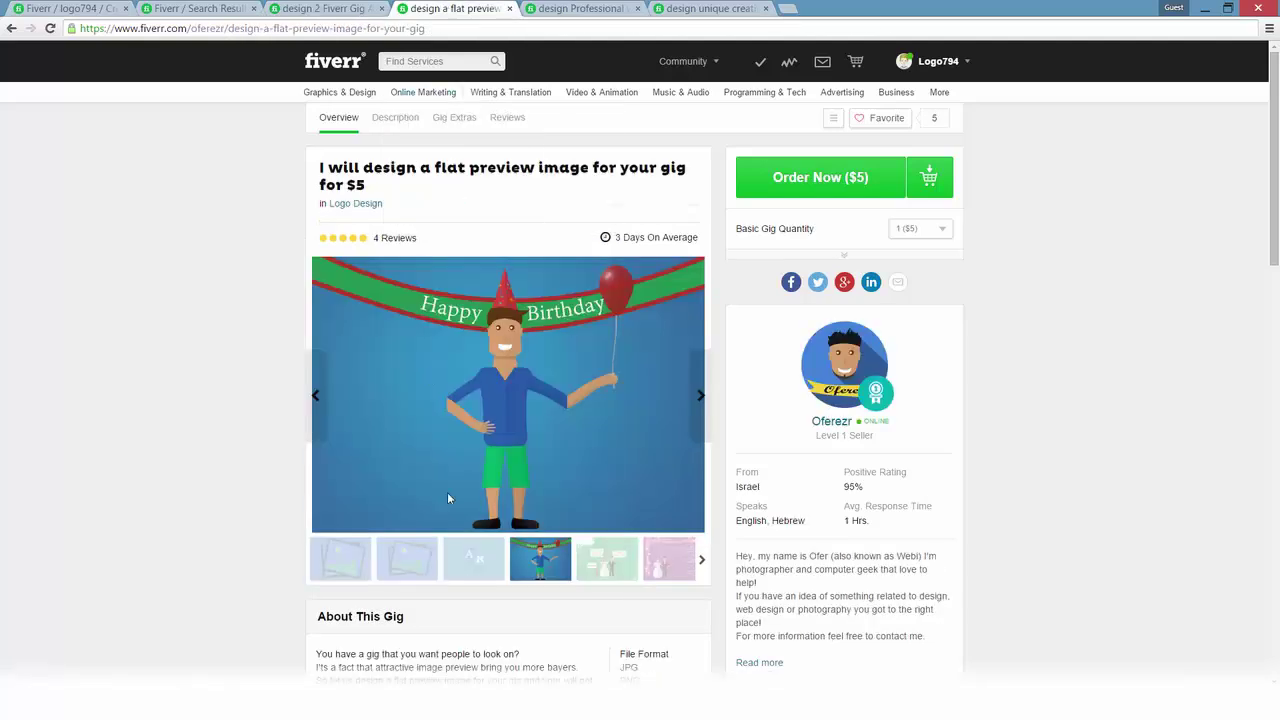
pyautogui.click(703, 383)
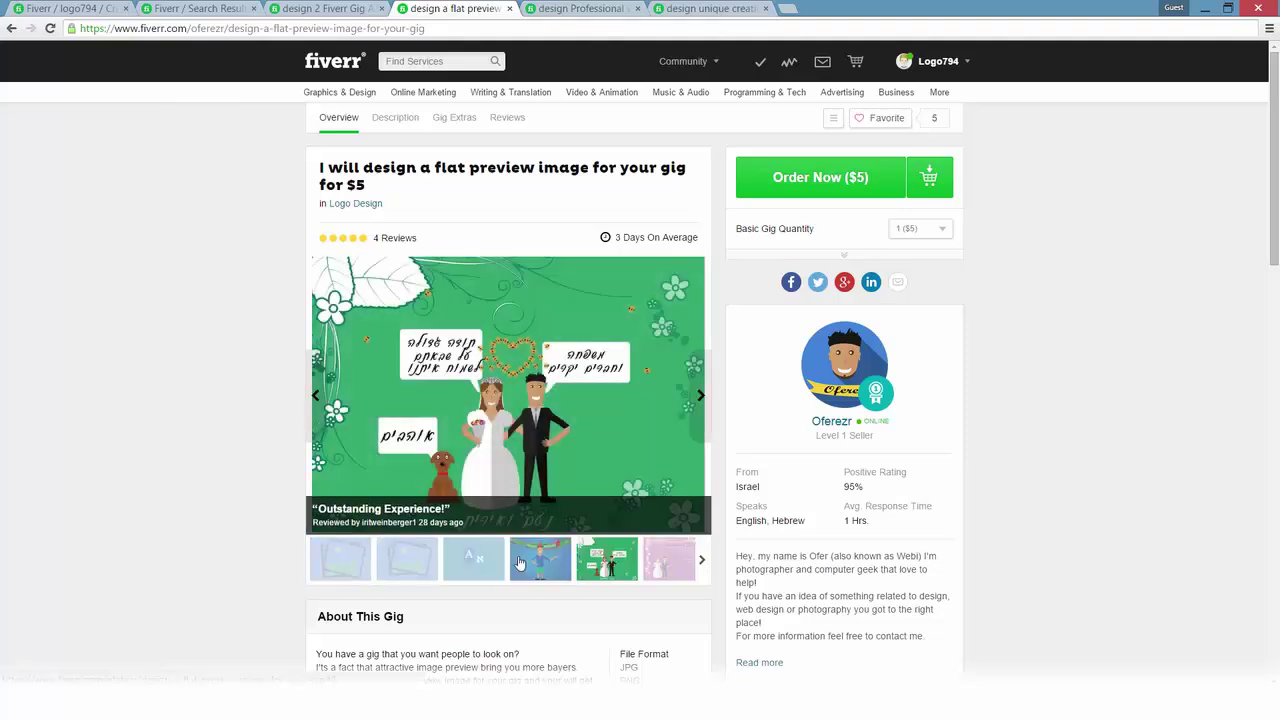
pyautogui.click(474, 559)
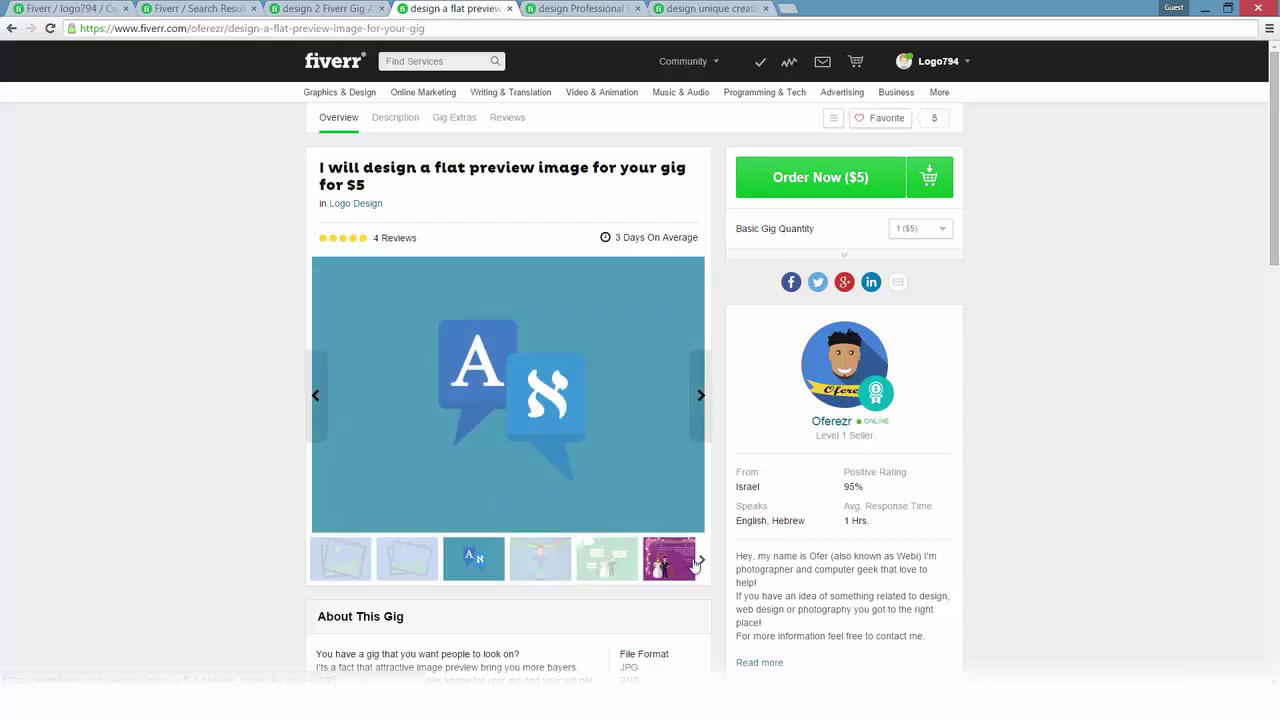
pyautogui.click(703, 566)
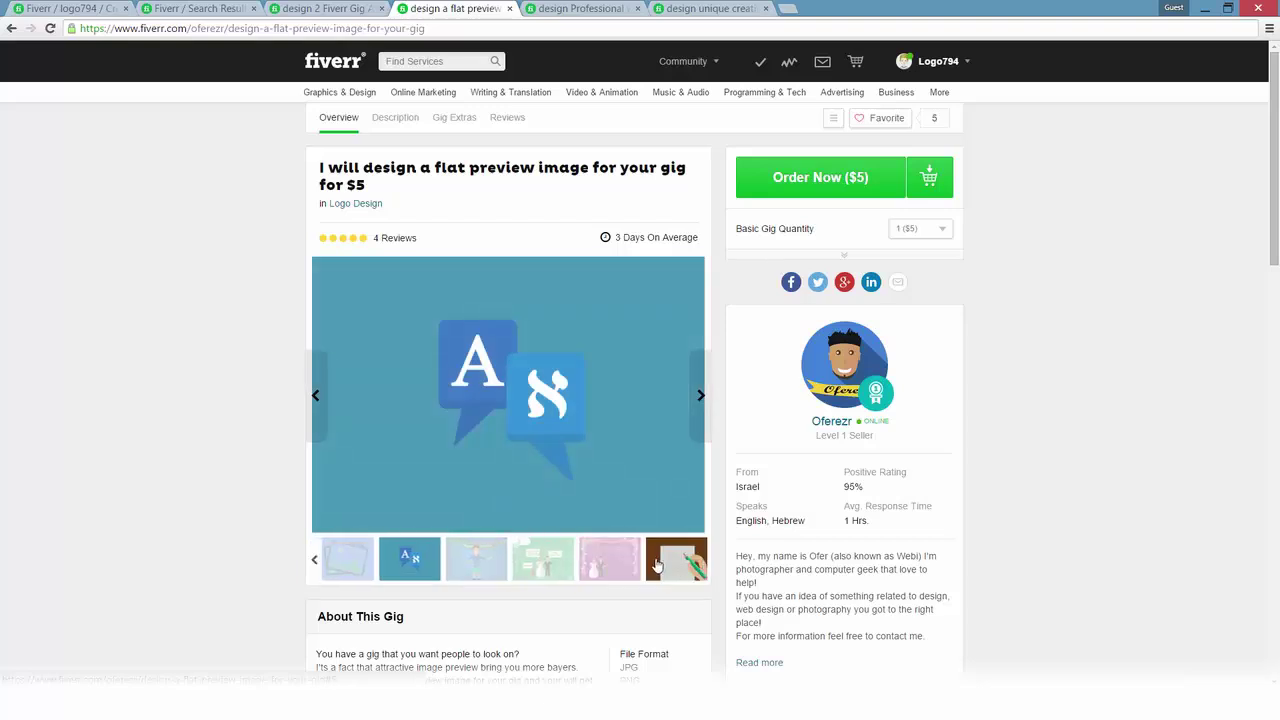
pyautogui.click(657, 566)
# Step: Scroll through the professional web banner example gig's page
pyautogui.click(575, 8)
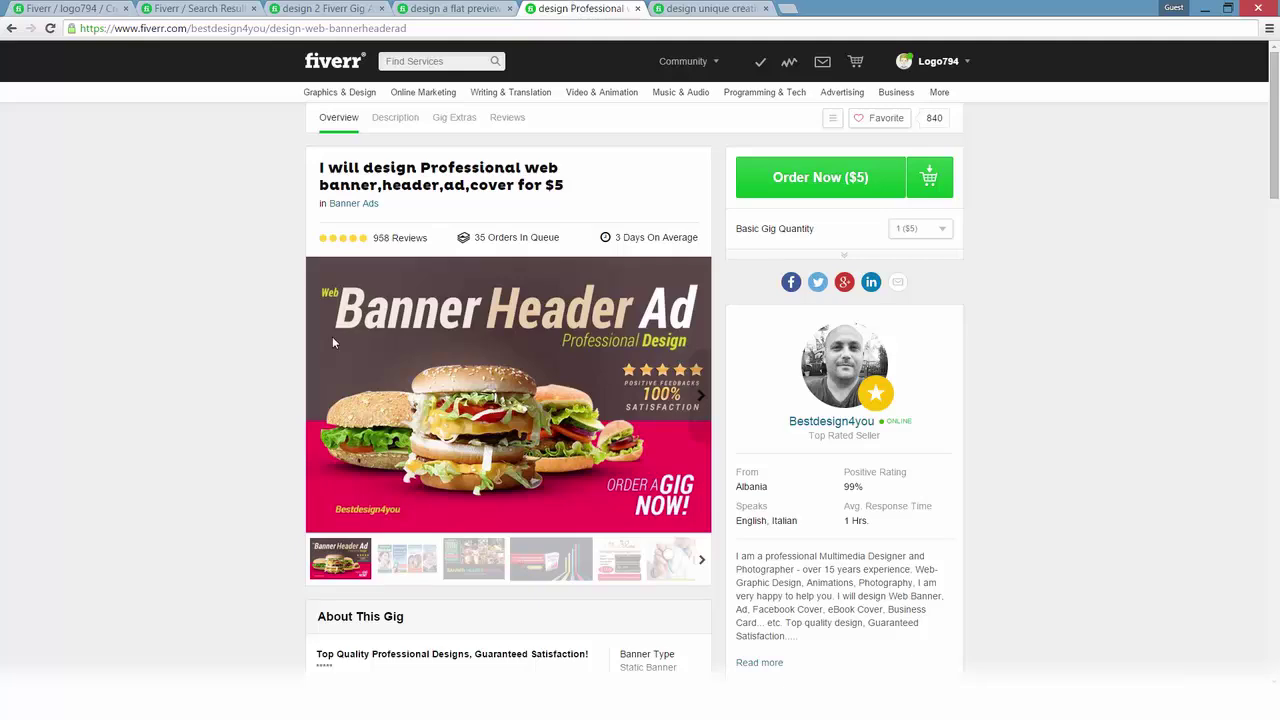
pyautogui.scroll(-5, 160, 380)
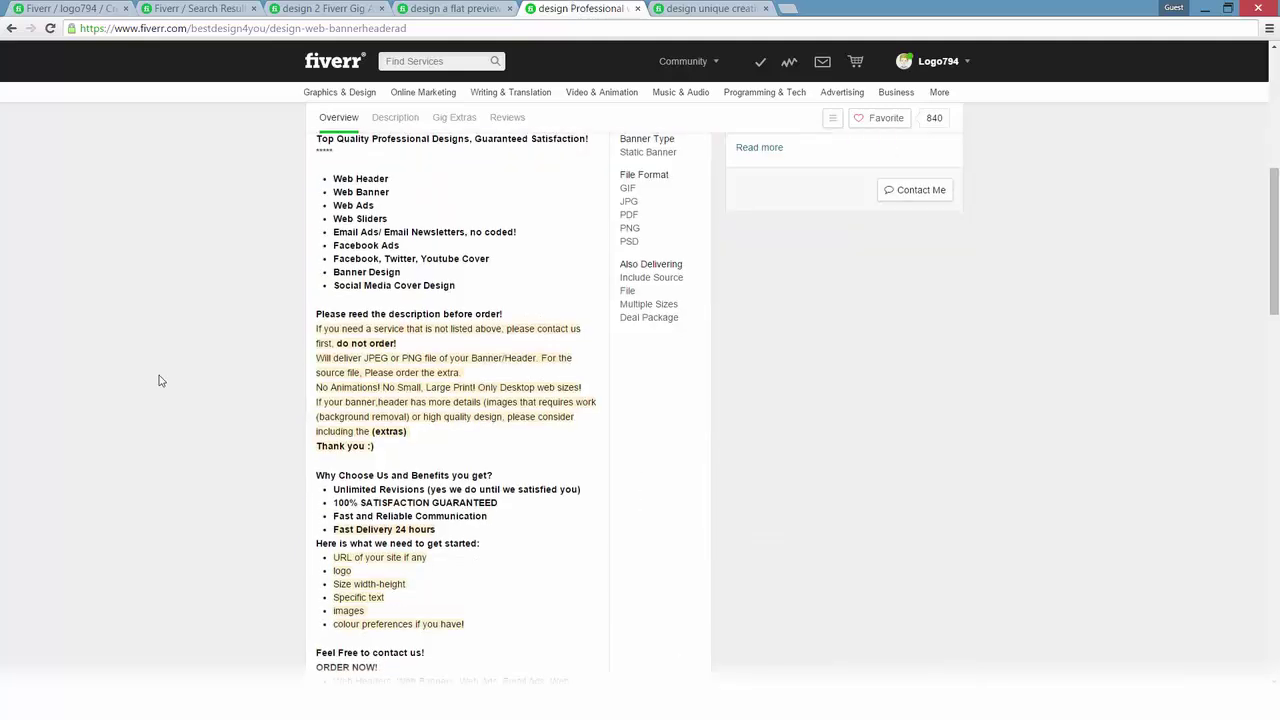
pyautogui.scroll(-4, 158, 380)
pyautogui.scroll(3, 158, 380)
pyautogui.scroll(5, 158, 380)
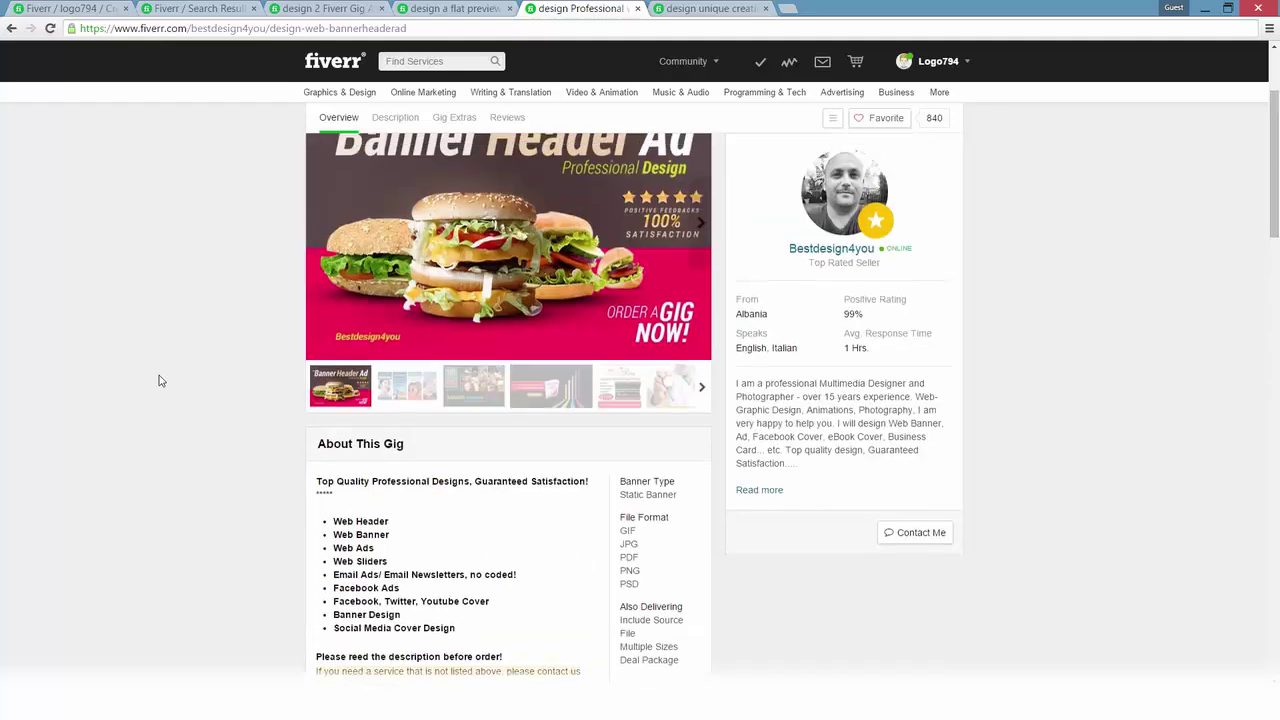
pyautogui.scroll(2, 158, 380)
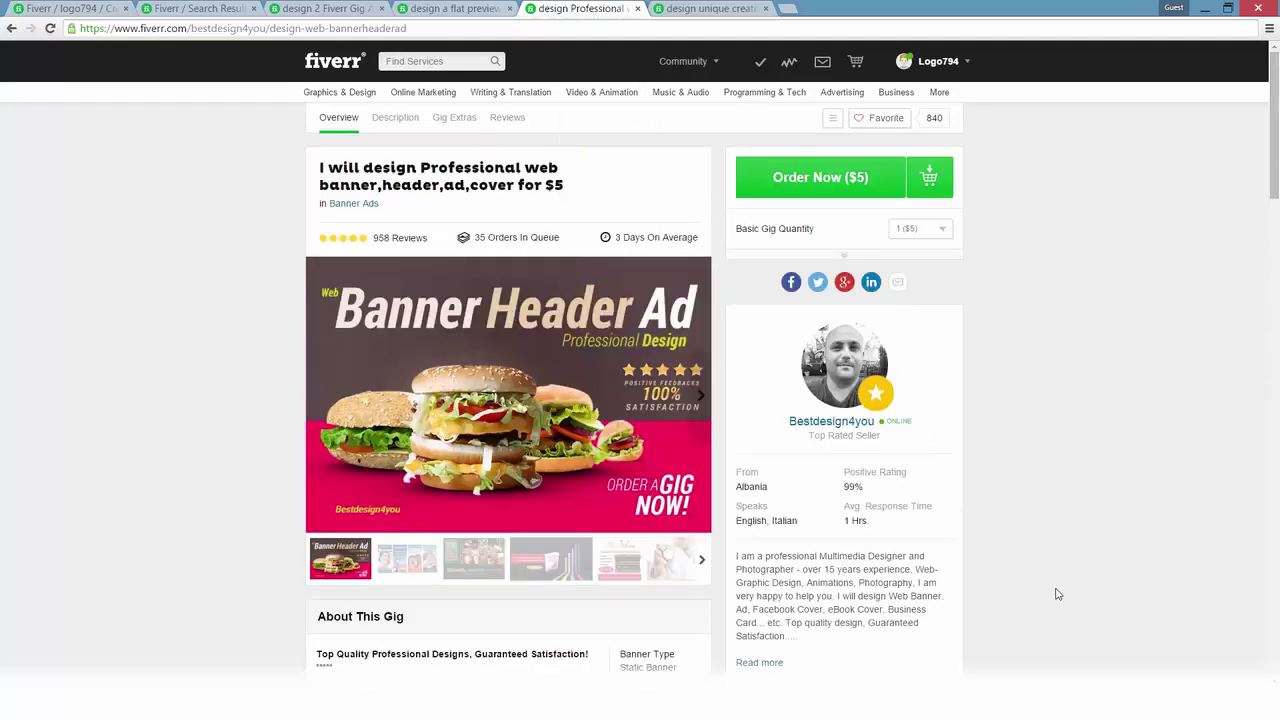
pyautogui.scroll(-1, 1062, 620)
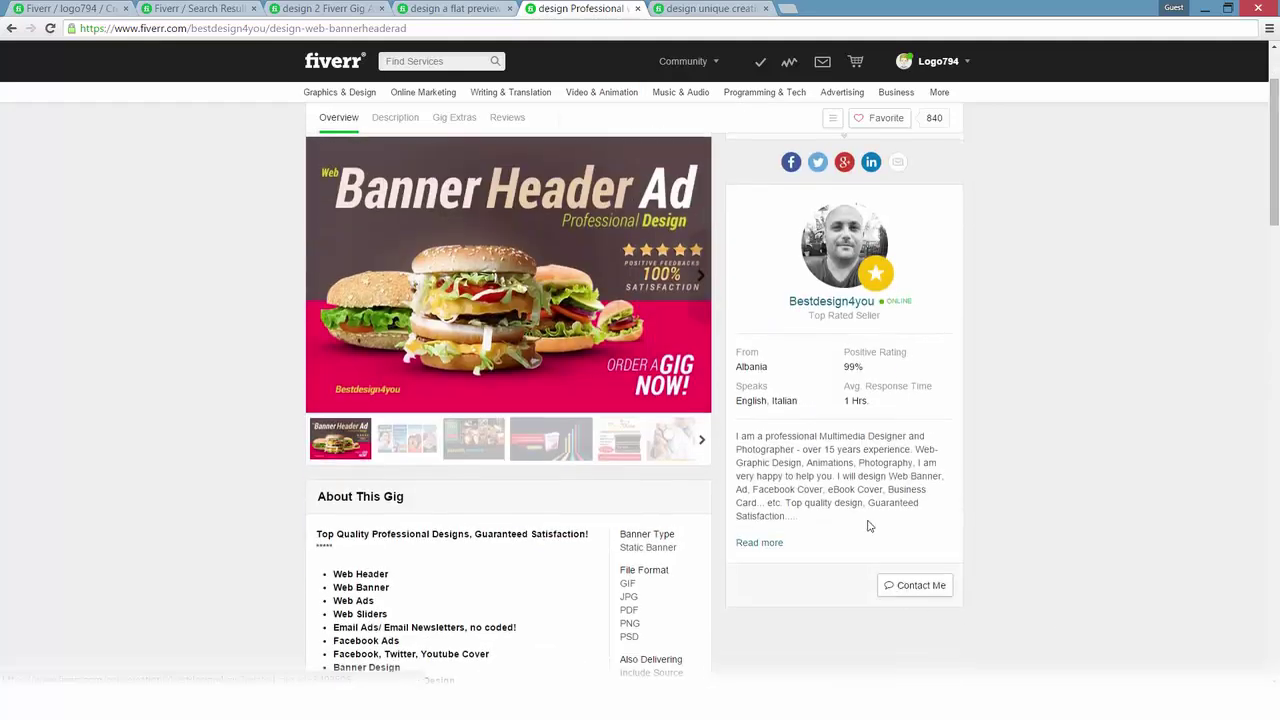
# Step: View the unique creative ads gig's 'For Him With Love' image, then return to the logo search results
pyautogui.click(705, 8)
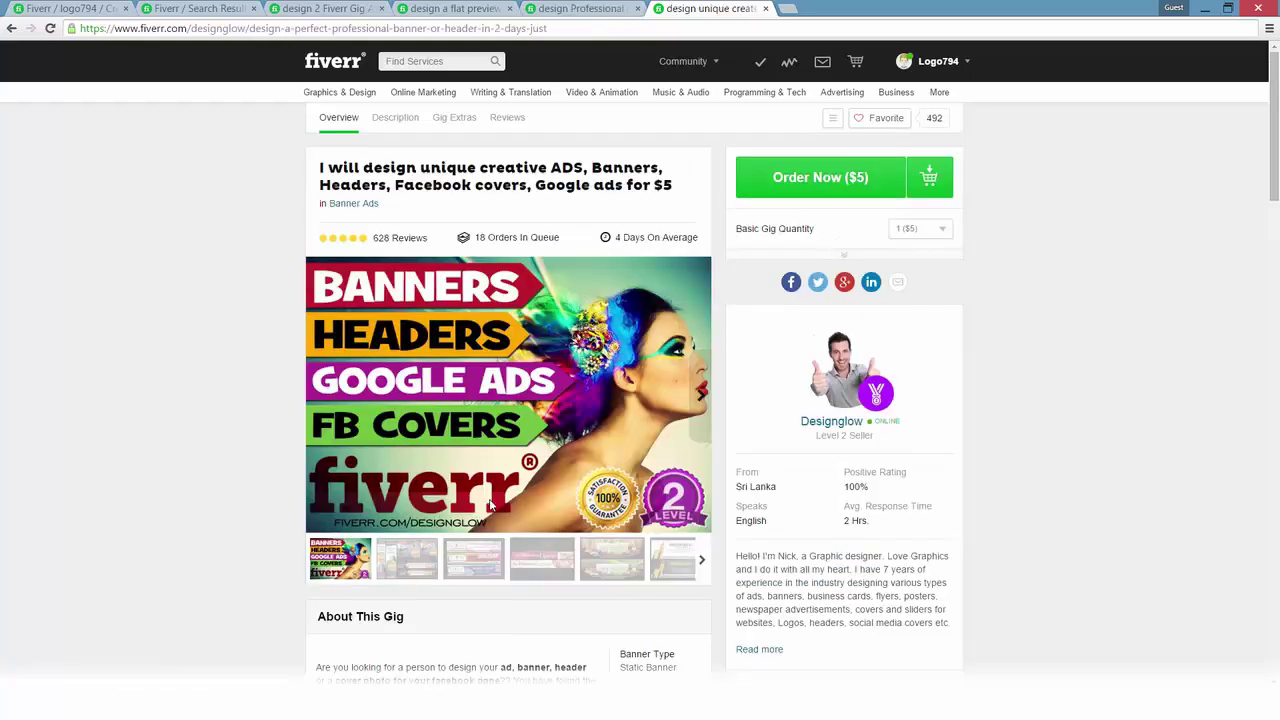
pyautogui.click(547, 562)
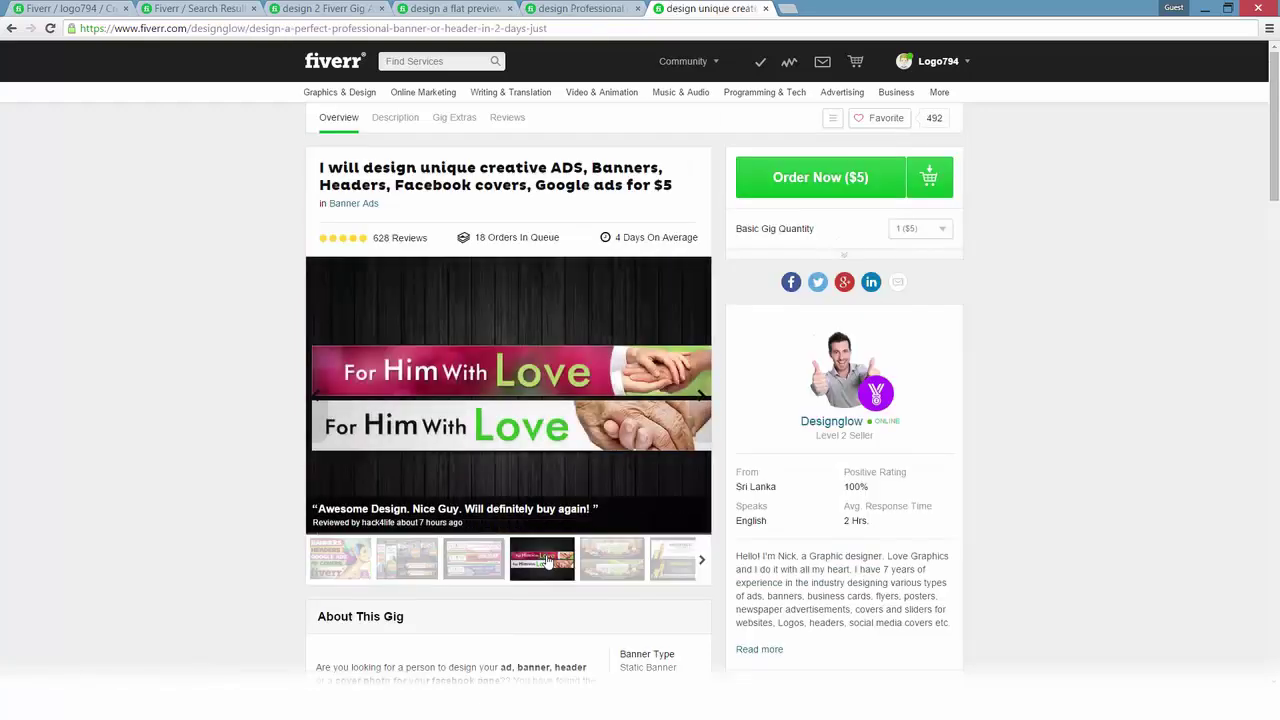
pyautogui.scroll(-4, 277, 534)
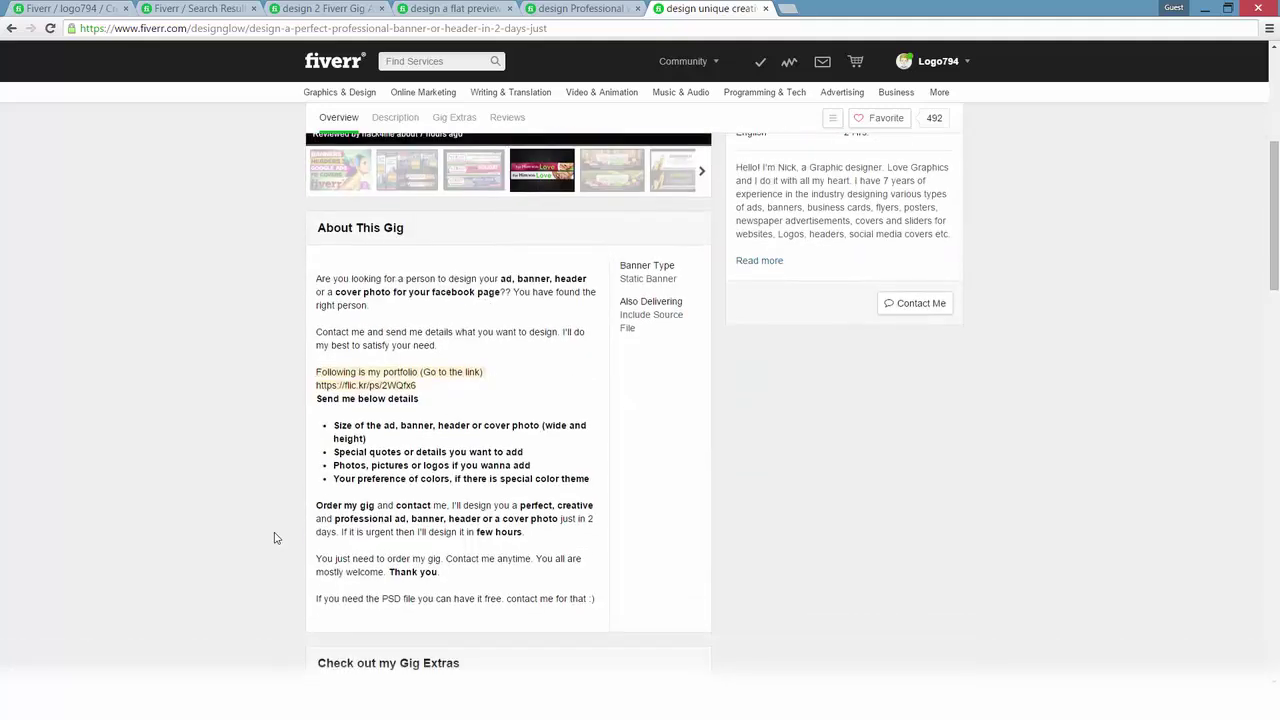
pyautogui.scroll(4, 843, 315)
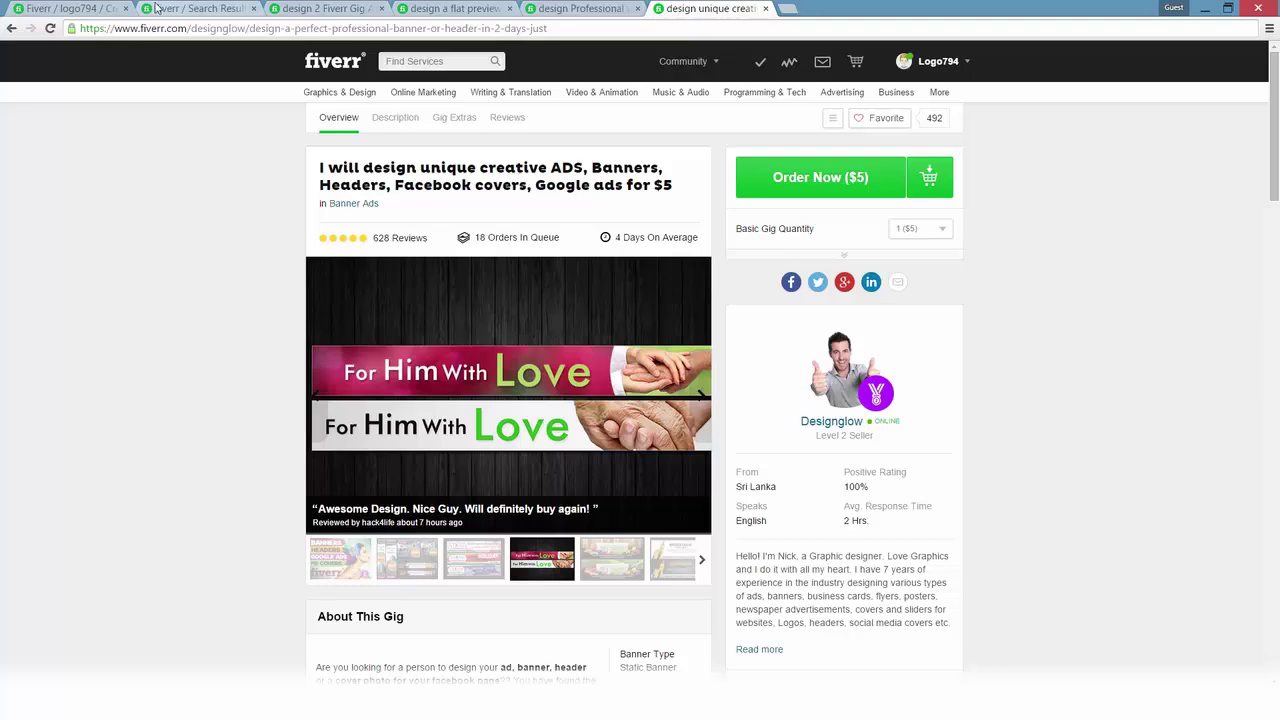
pyautogui.click(195, 8)
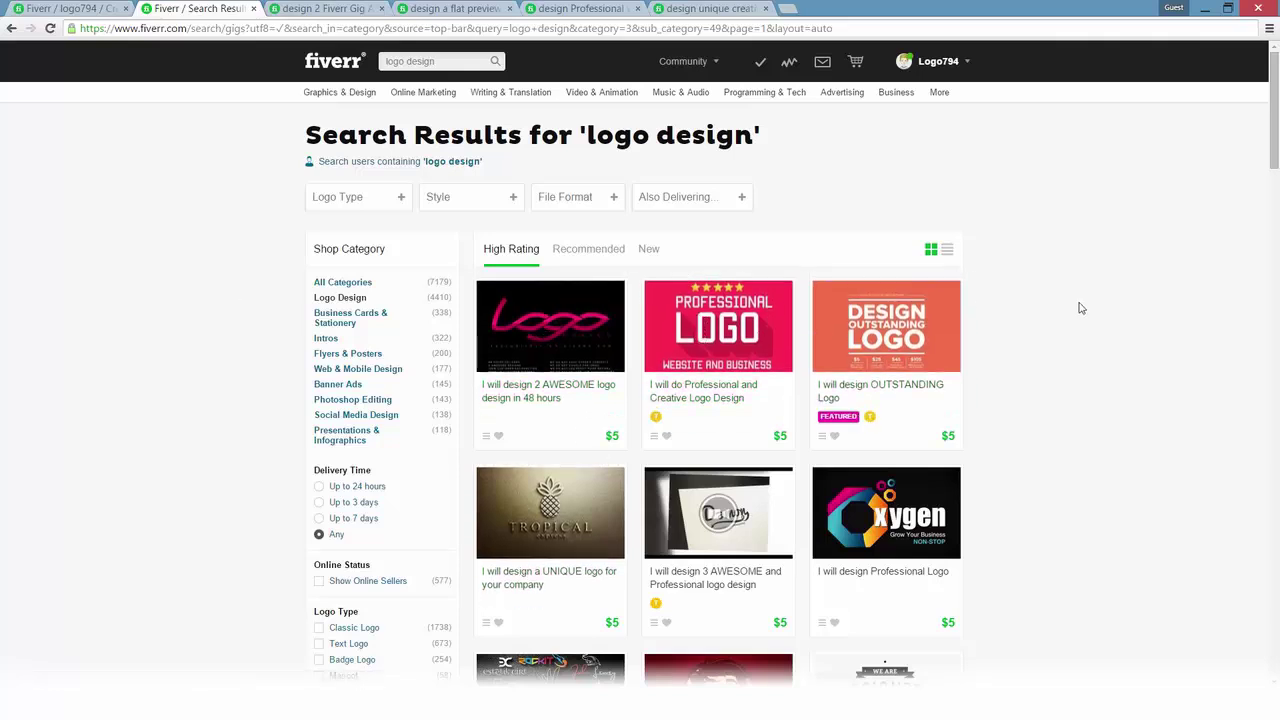
# Step: Scroll through the high-rated 'logo design' search results
pyautogui.scroll(-2, 1080, 308)
pyautogui.scroll(2, 1080, 308)
pyautogui.scroll(-1, 1080, 308)
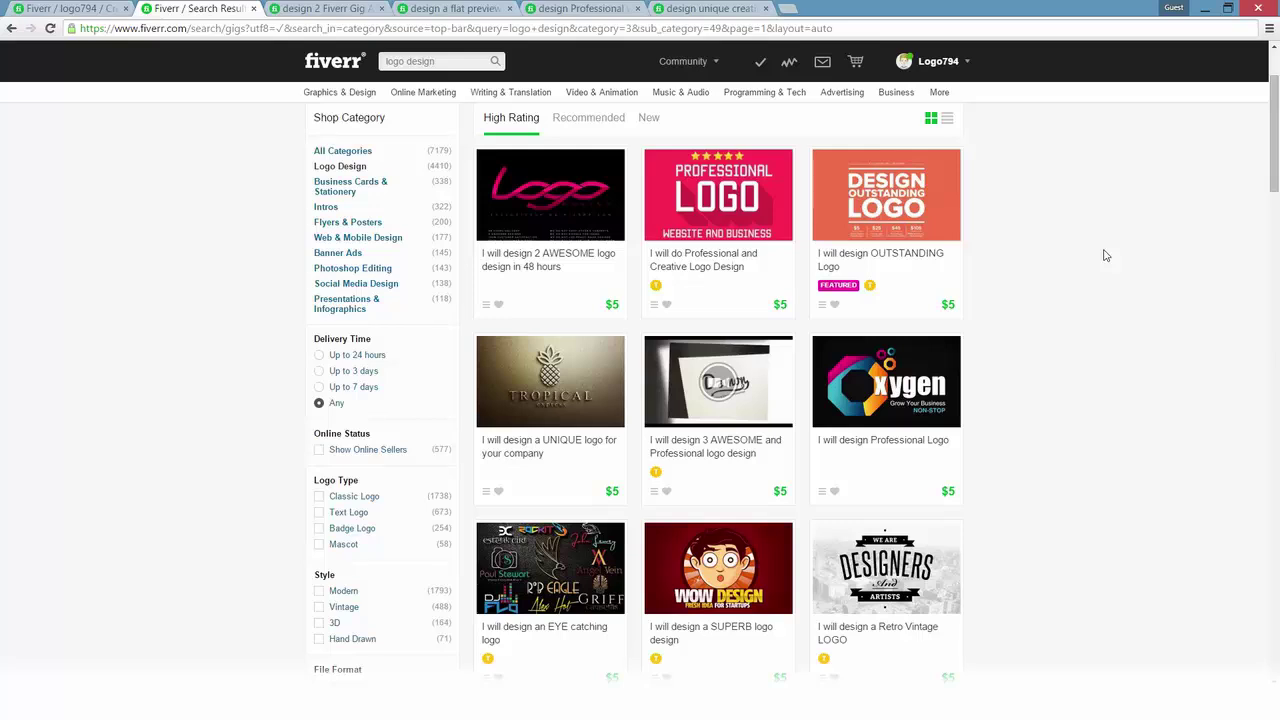
# Step: Upload coverimage.jpg, the Hand in Hand Helping Families logo, to the draft's Gig Gallery
pyautogui.click(48, 7)
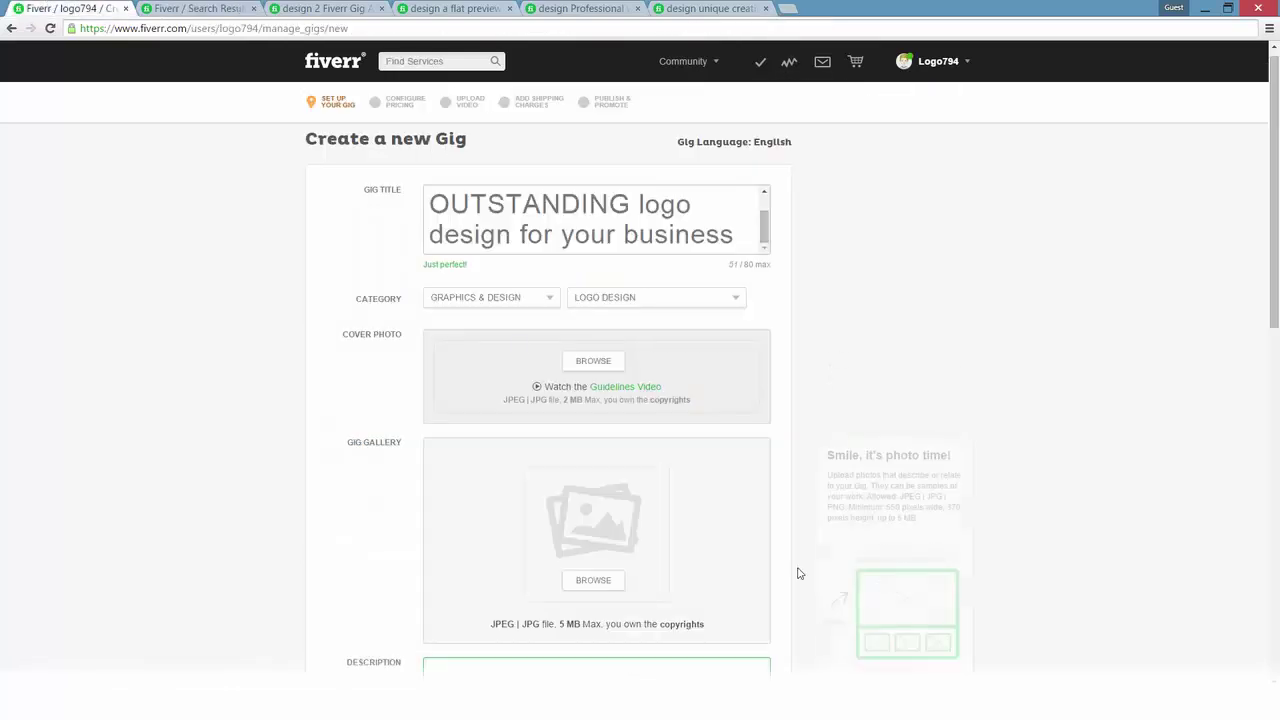
pyautogui.scroll(-2, 800, 575)
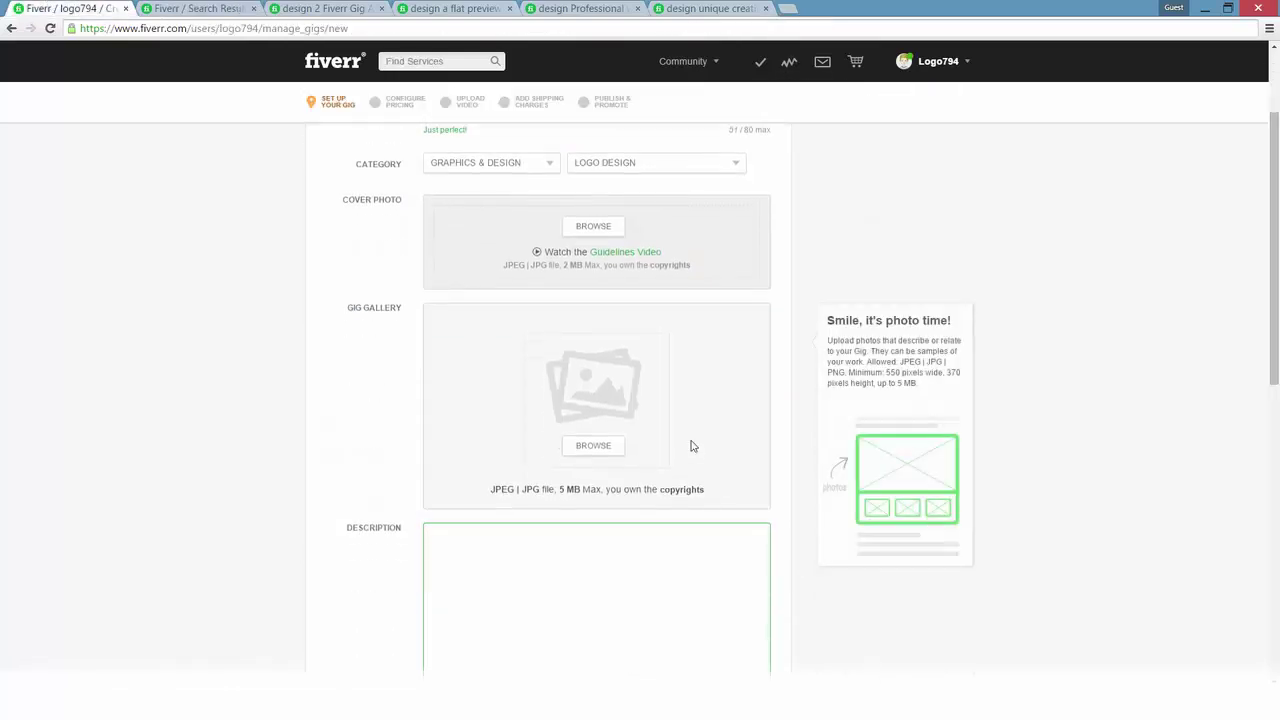
pyautogui.click(606, 446)
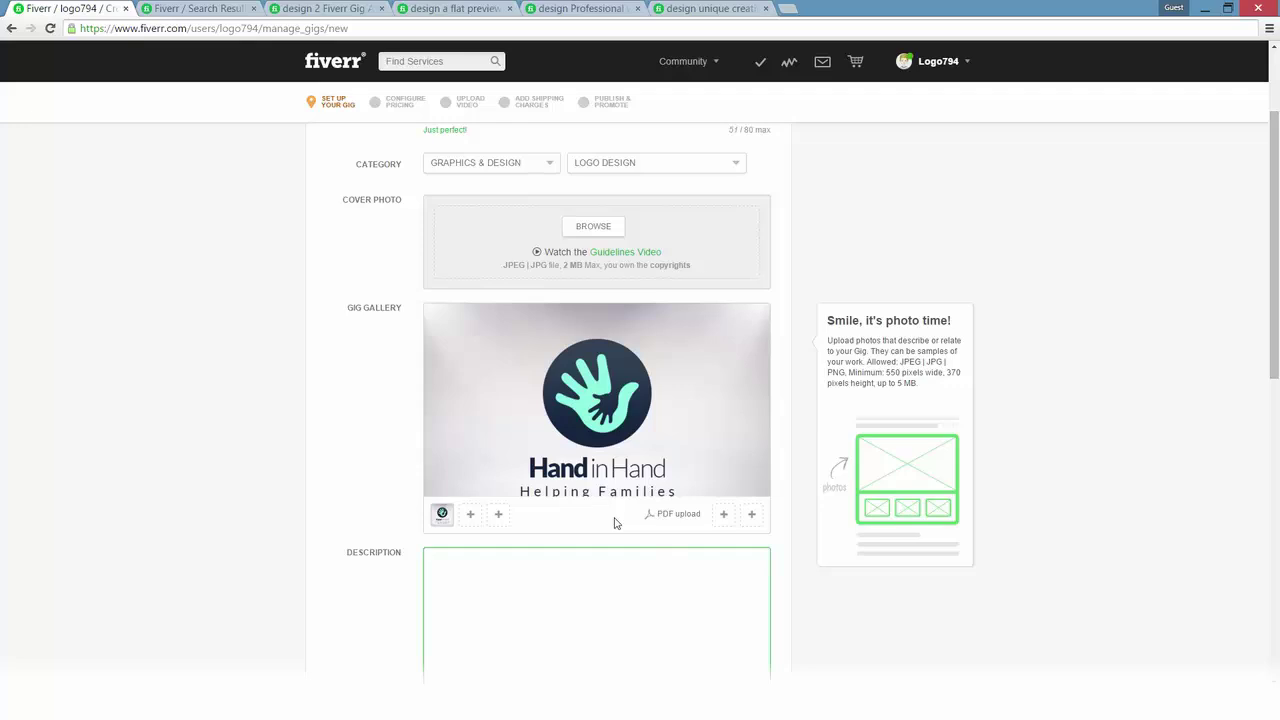
pyautogui.scroll(1, 365, 461)
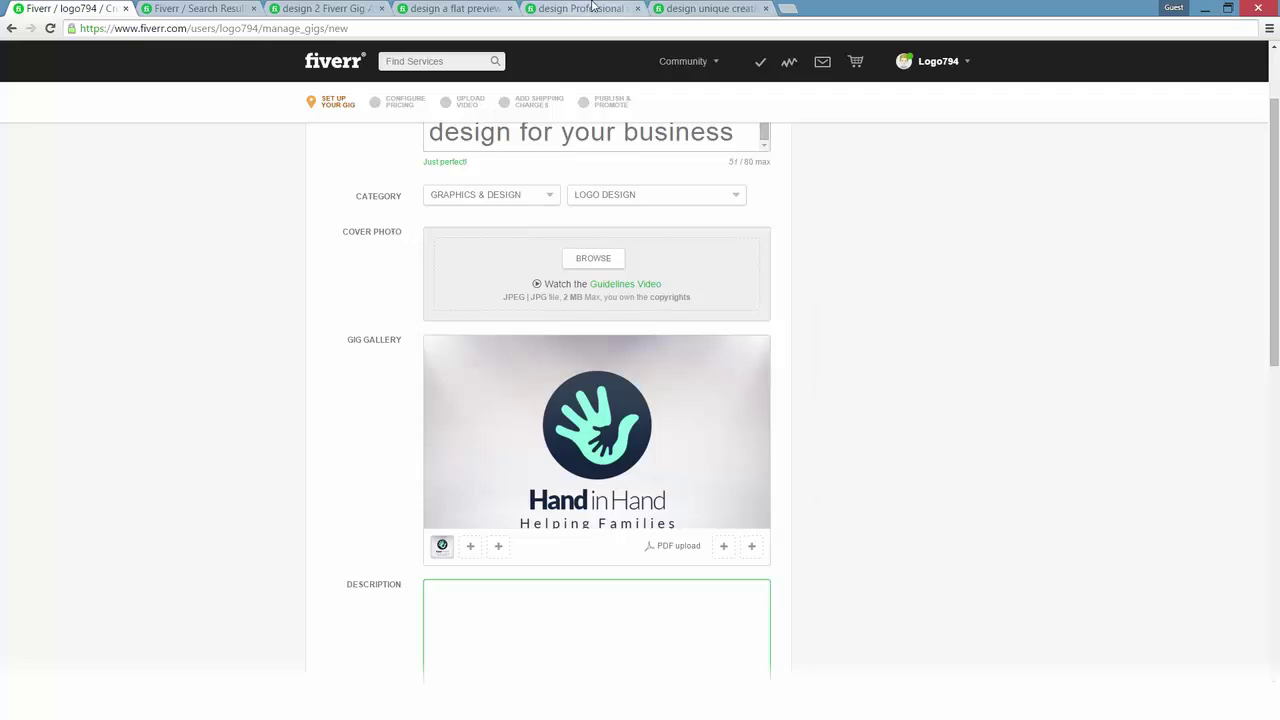
pyautogui.click(705, 8)
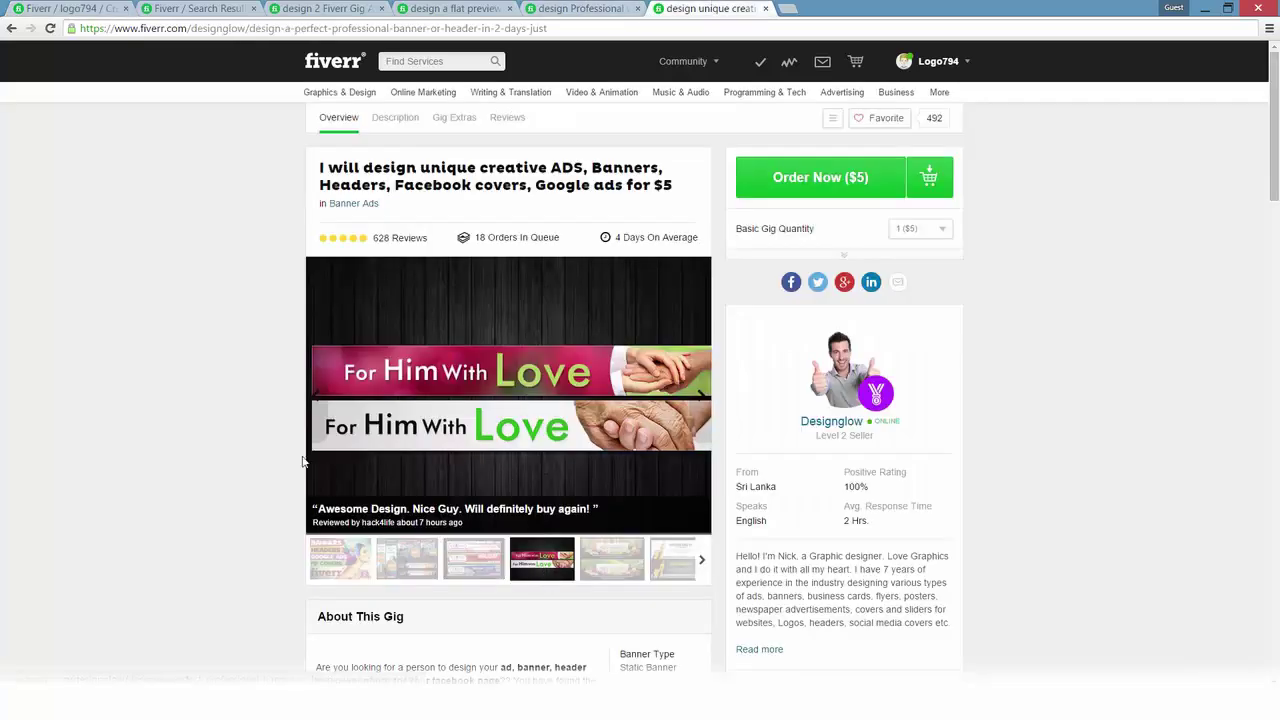
pyautogui.click(95, 10)
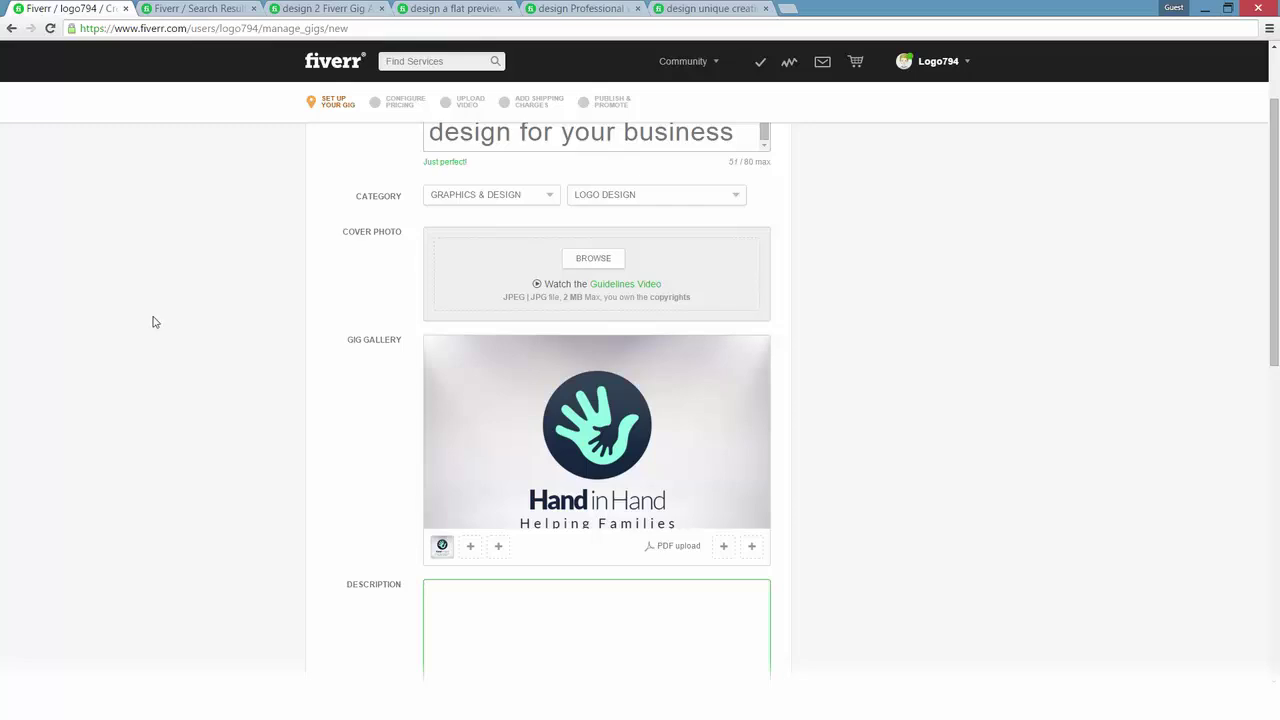
pyautogui.scroll(-1, 351, 497)
pyautogui.scroll(-1, 351, 497)
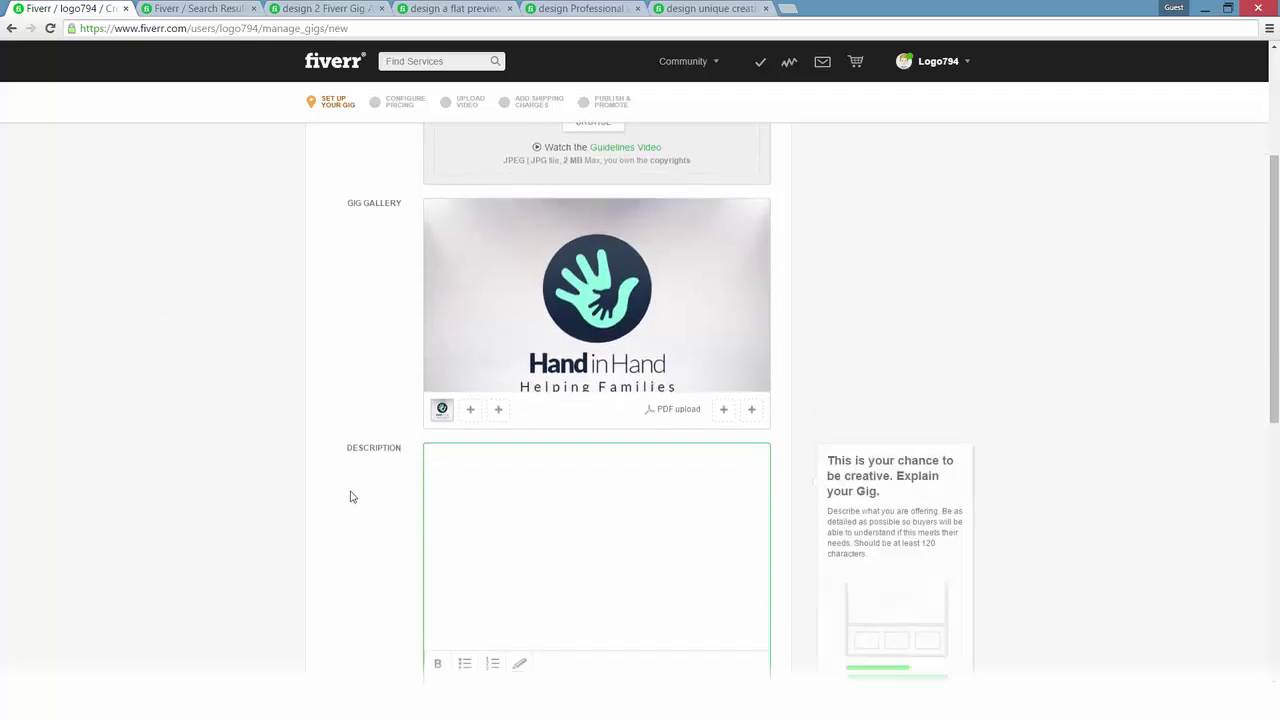
pyautogui.scroll(-1, 351, 497)
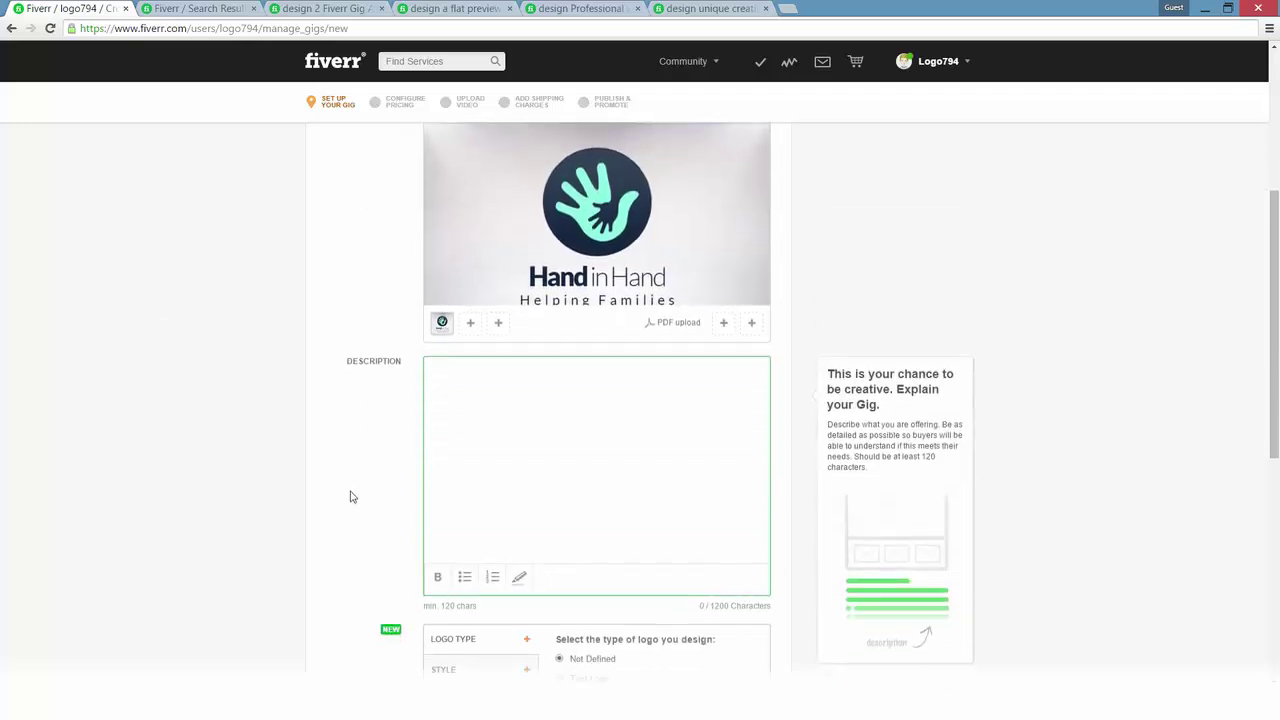